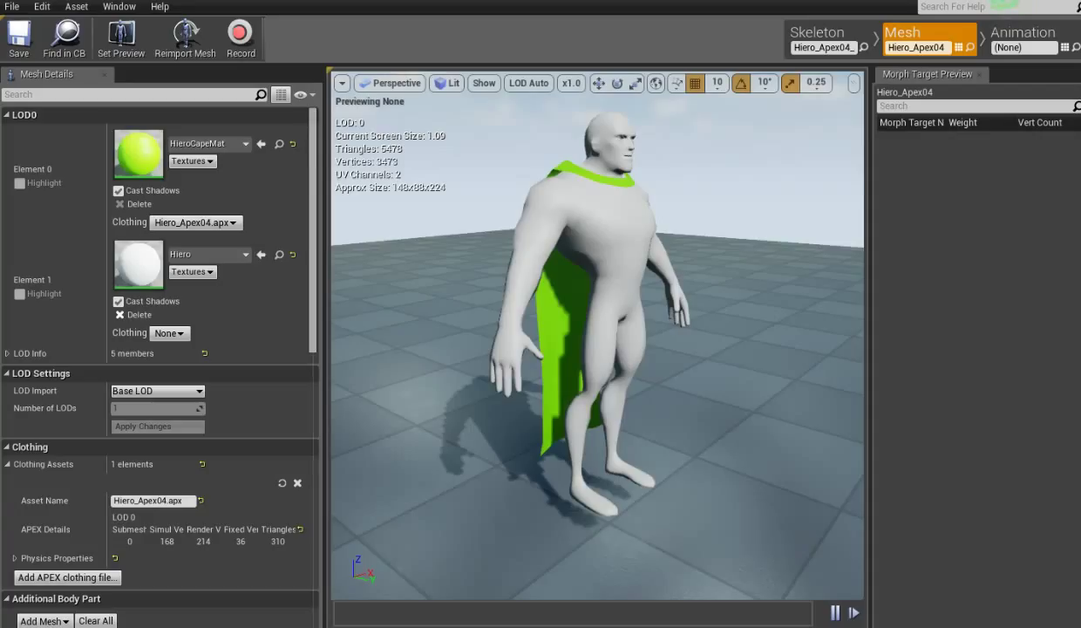
# Enable Apply Wind under Show > Clothing and raise Wind Strength to about 0.91.
pyautogui.click(484, 83)
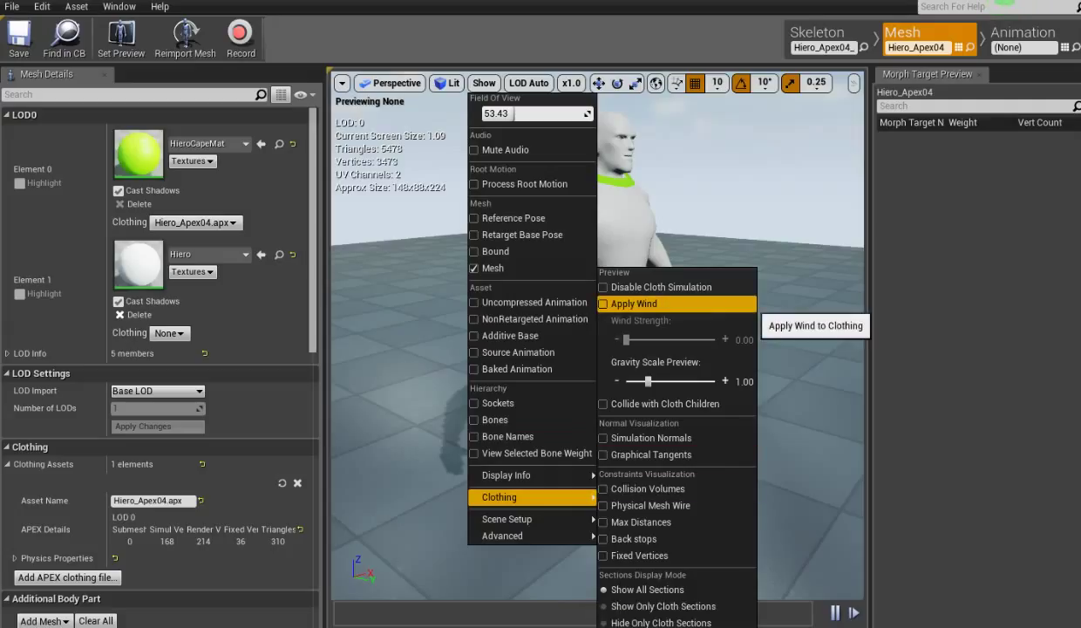
pyautogui.click(634, 304)
pyautogui.moveTo(626, 339); pyautogui.dragTo(692, 339)
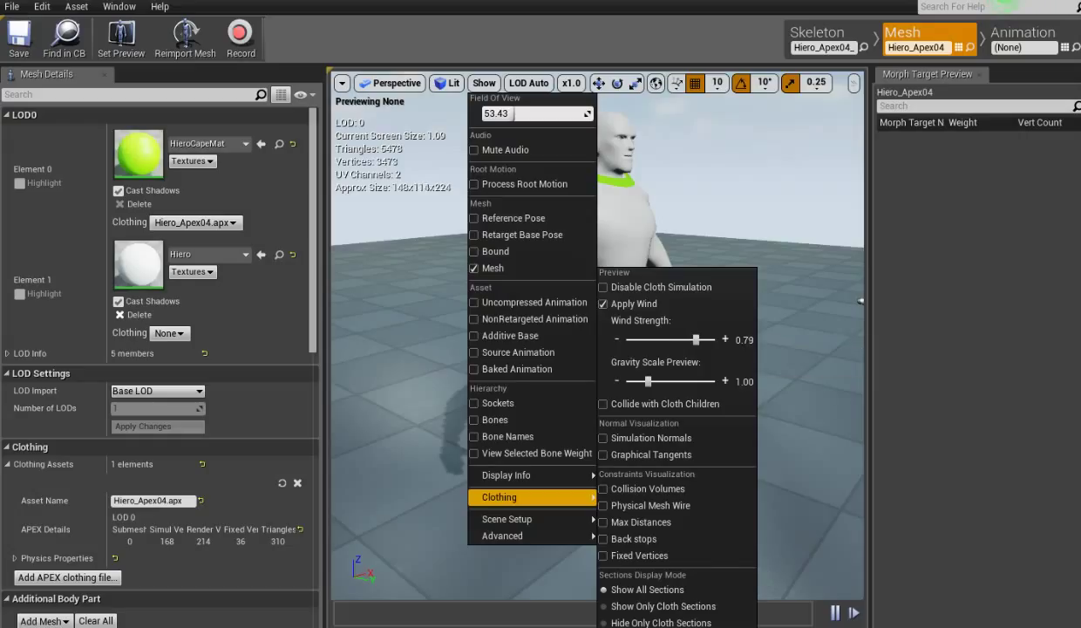
pyautogui.press('Escape')
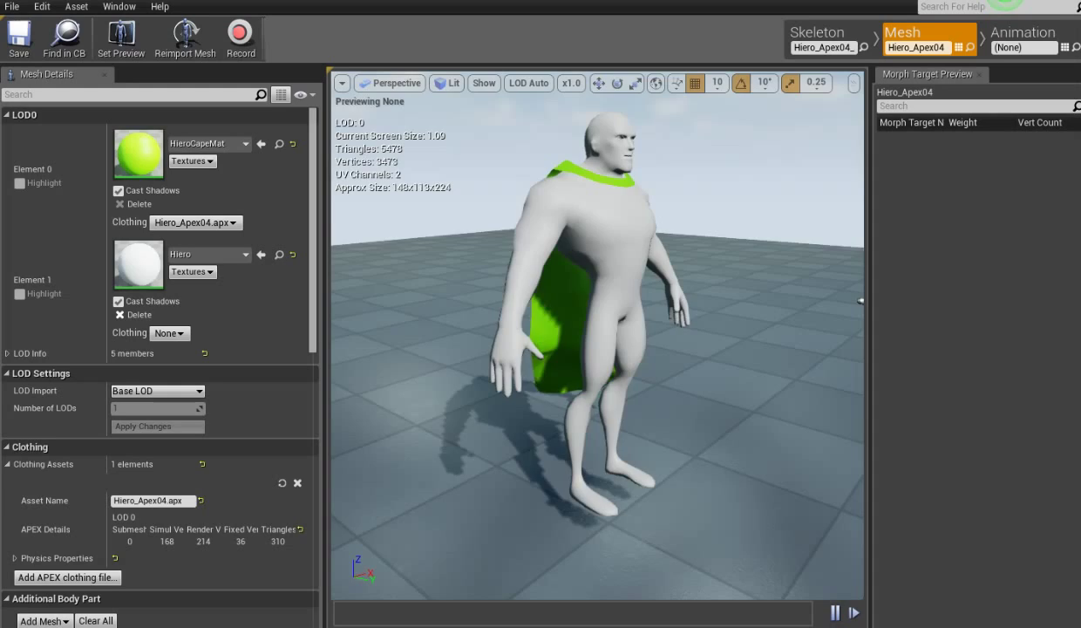
# Orbit behind the character to view the wind-blown cape and recheck the display options.
pyautogui.moveTo(860, 301); pyautogui.dragTo(393, 306)
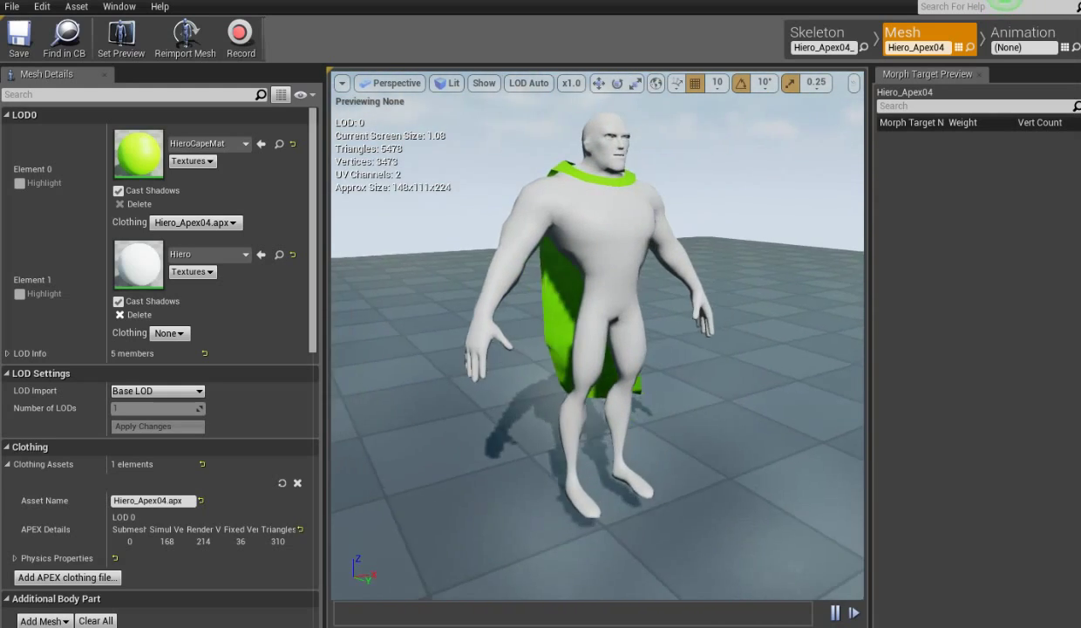
pyautogui.click(484, 83)
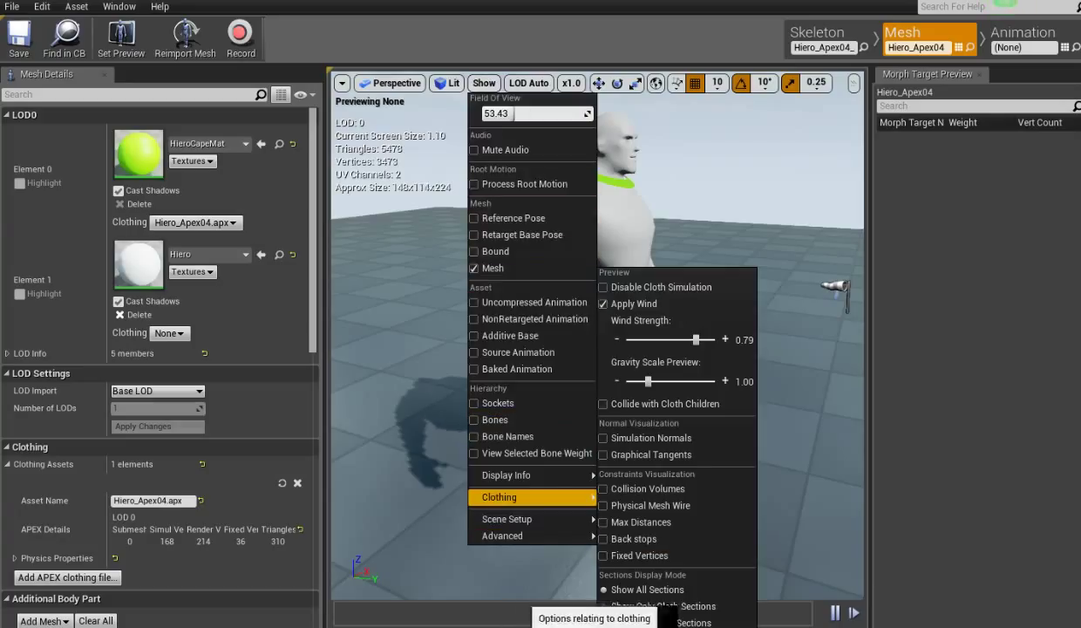
pyautogui.moveTo(530, 497)
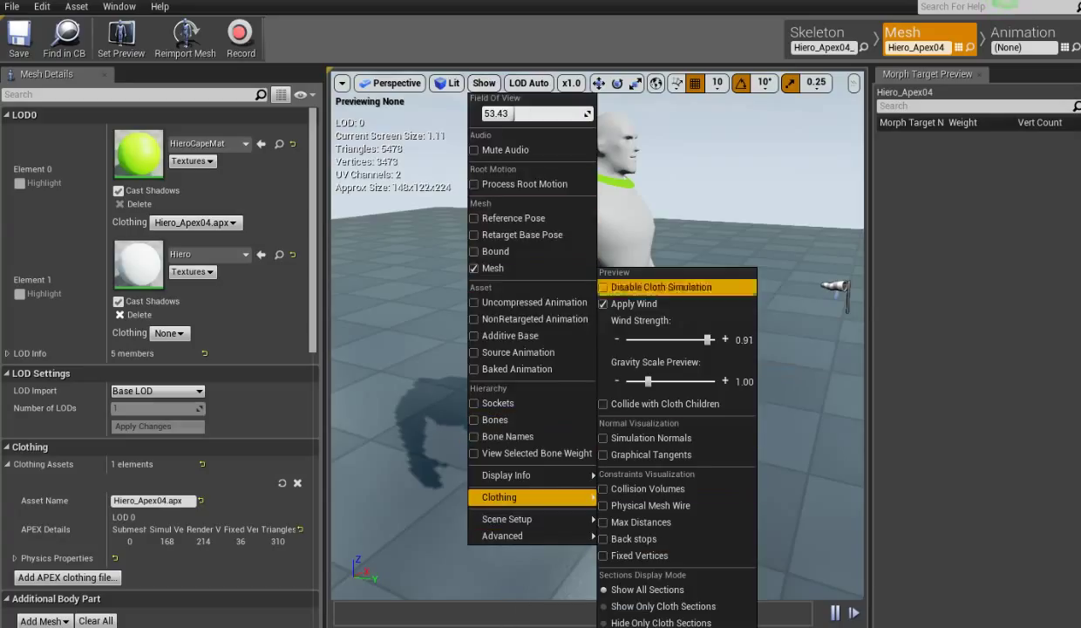
pyautogui.click(662, 287)
pyautogui.moveTo(597, 349); pyautogui.dragTo(436, 349)
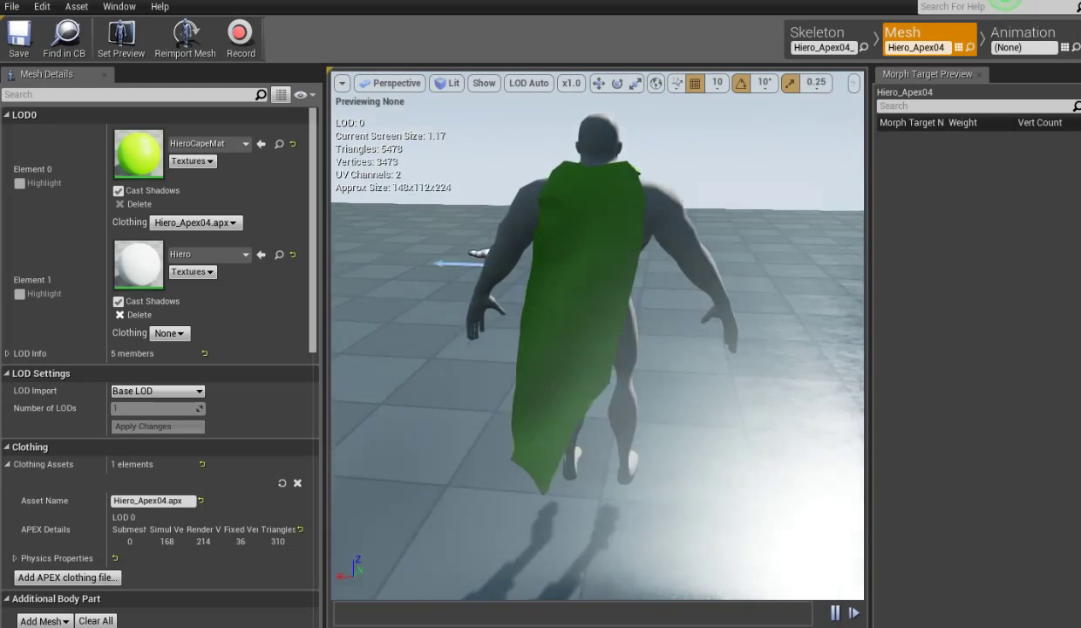
pyautogui.moveTo(597, 349); pyautogui.dragTo(436, 349)
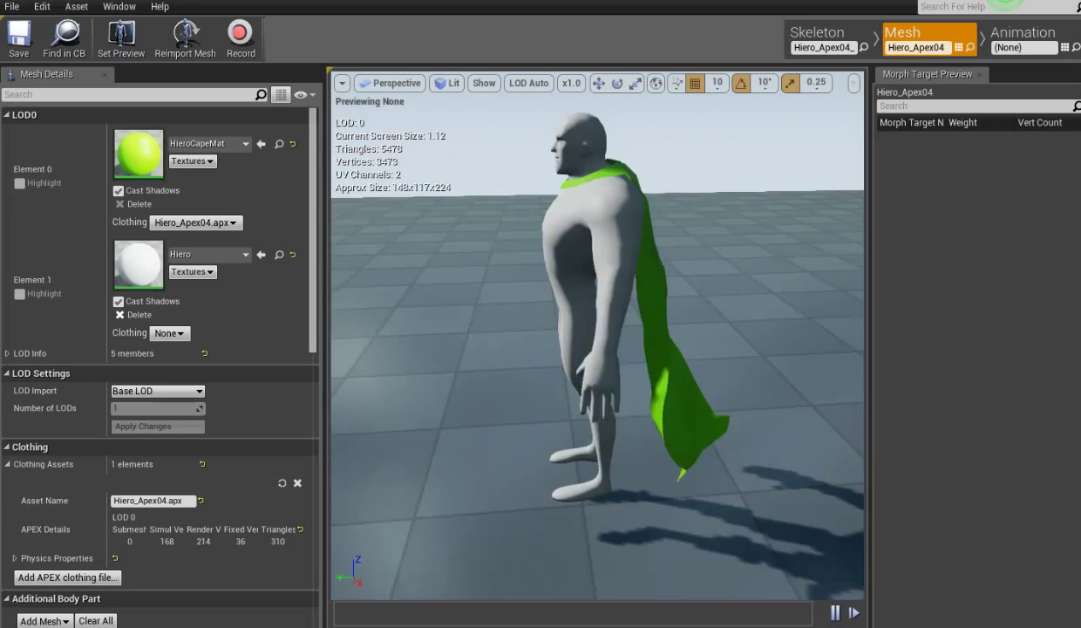
pyautogui.moveTo(597, 349); pyautogui.dragTo(488, 349)
pyautogui.moveTo(597, 349); pyautogui.dragTo(471, 349)
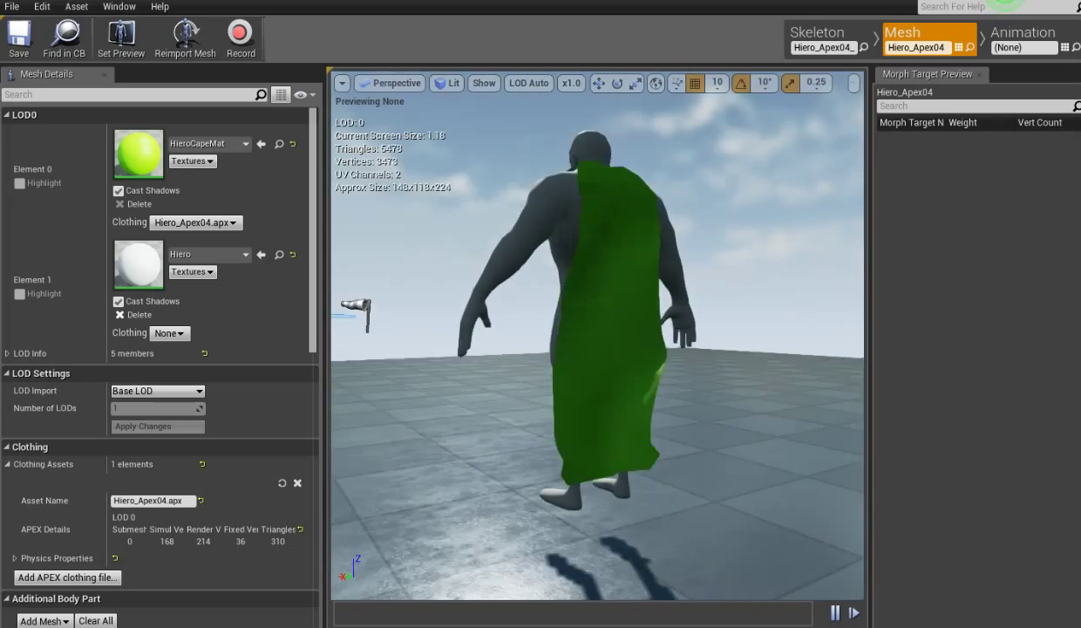
pyautogui.moveTo(597, 348); pyautogui.dragTo(488, 348)
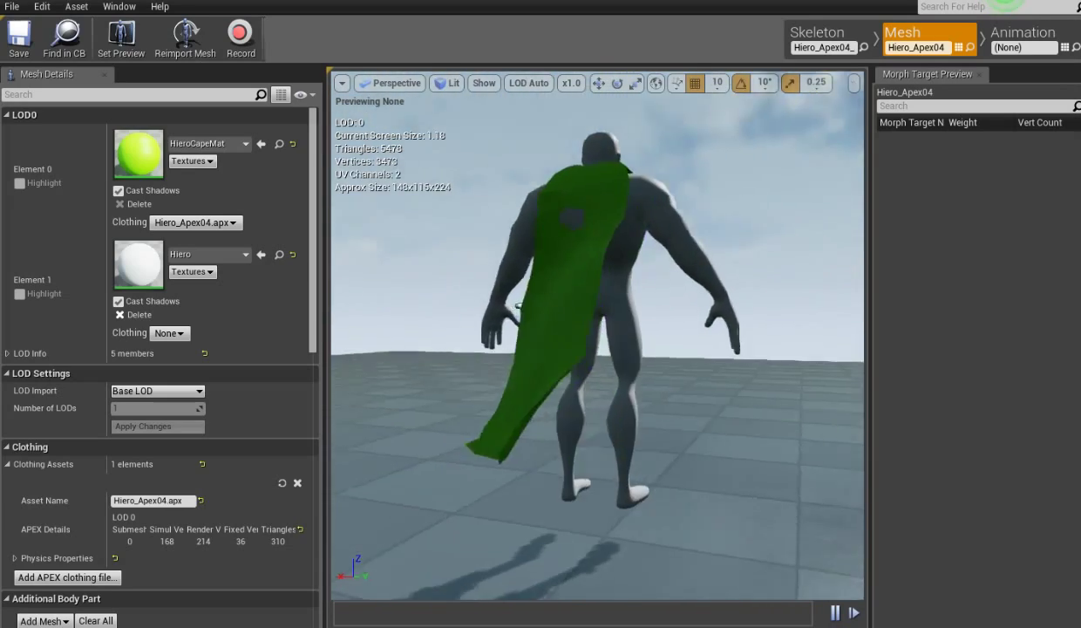
pyautogui.moveTo(597, 349); pyautogui.dragTo(488, 349)
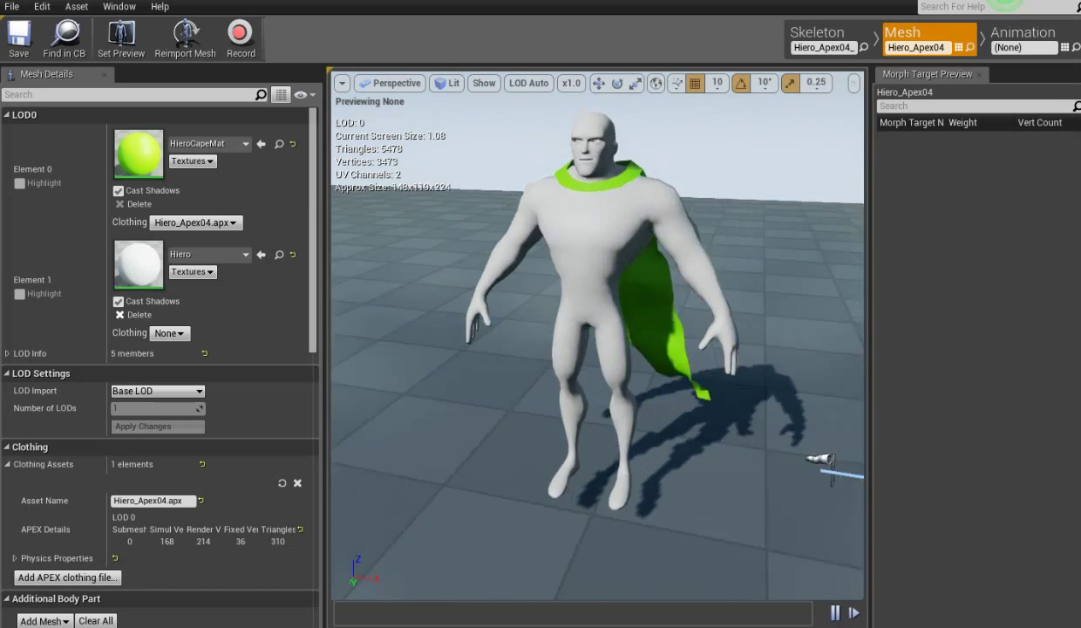
pyautogui.moveTo(597, 349); pyautogui.dragTo(489, 349)
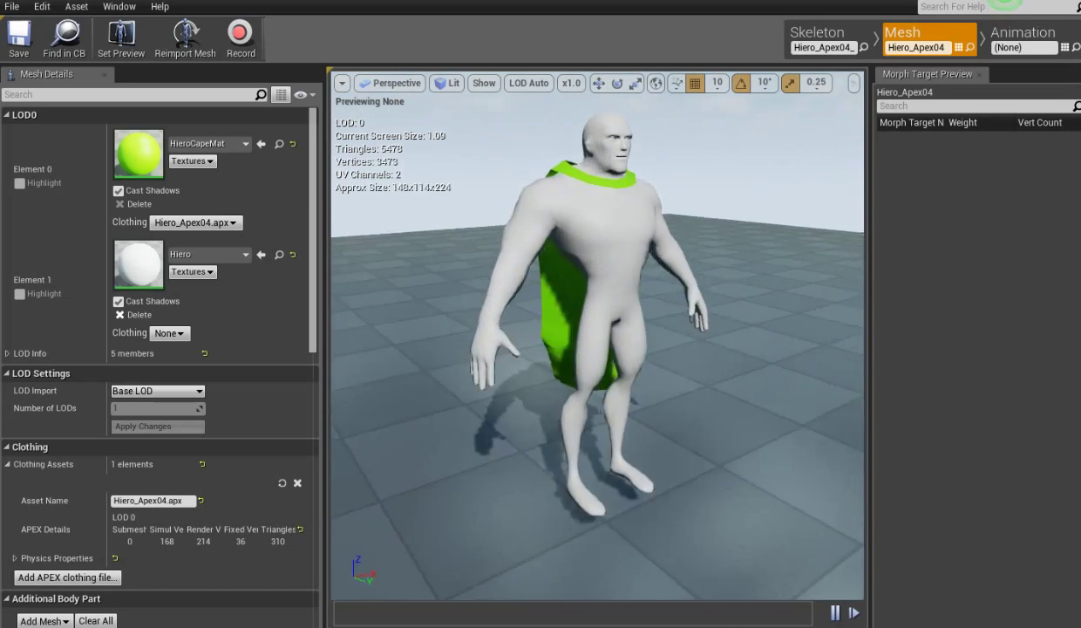
pyautogui.moveTo(598, 349); pyautogui.dragTo(488, 349)
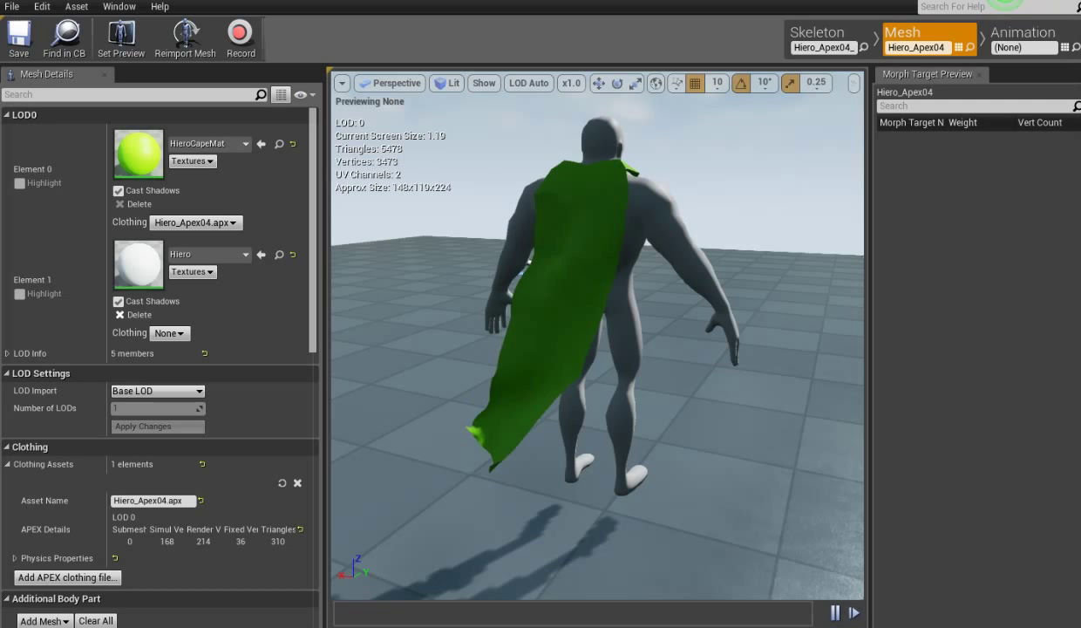
pyautogui.moveTo(598, 349); pyautogui.dragTo(489, 349)
pyautogui.moveTo(598, 349); pyautogui.dragTo(488, 348)
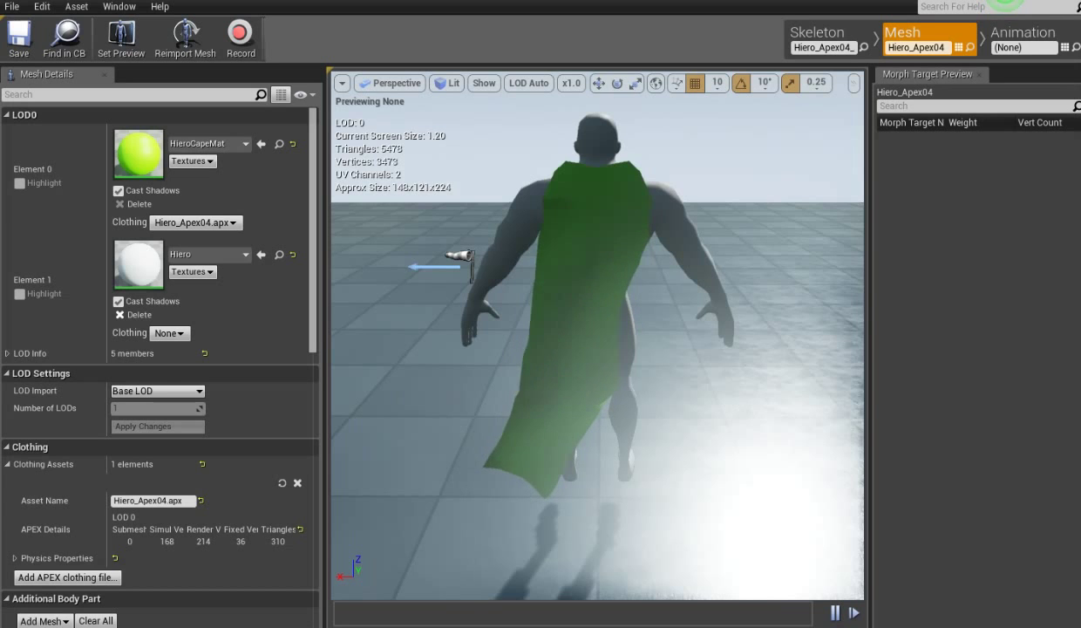
pyautogui.moveTo(597, 349)
pyautogui.mouseDown()
pyautogui.moveTo(724, 349)
pyautogui.moveTo(627, 348)
pyautogui.moveTo(641, 349)
pyautogui.mouseUp()
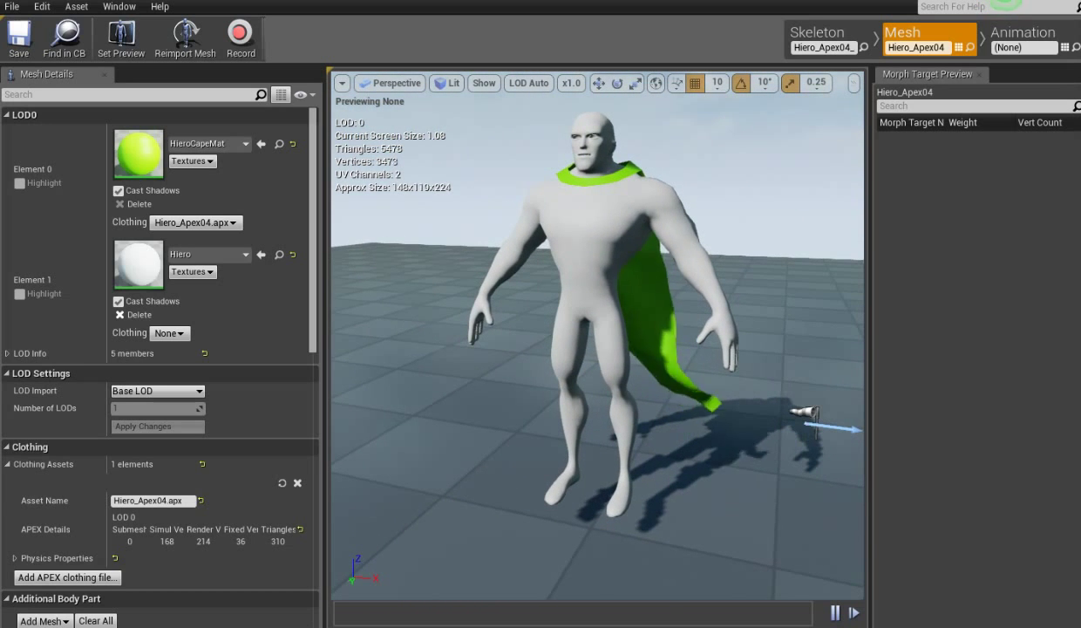